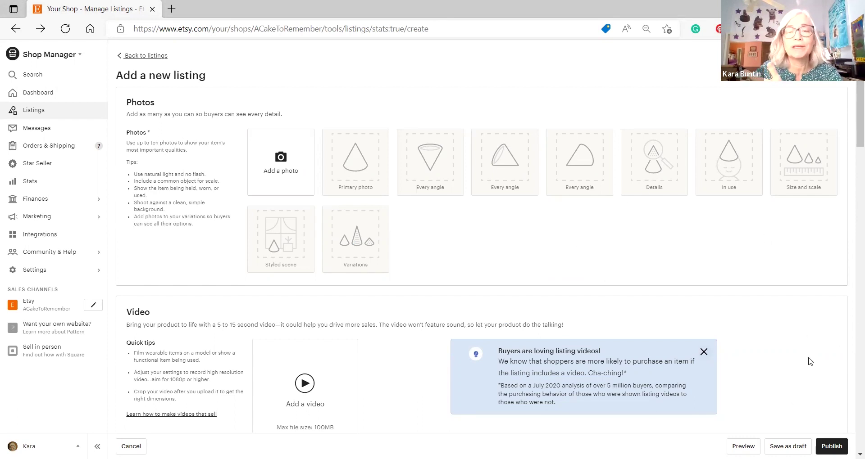
Scroll down the new listing form to the Listing details section showing Title and Category.
{"action": "scroll", "coordinate": [819, 378], "scroll_direction": "down", "scroll_amount": 4}
{"action": "scroll", "coordinate": [819, 378], "scroll_direction": "down", "scroll_amount": 3}
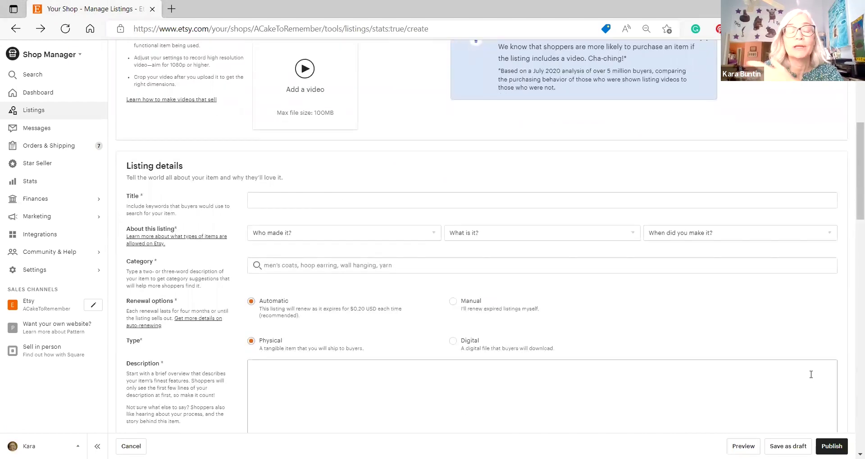
{"action": "scroll", "coordinate": [811, 375], "scroll_direction": "down", "scroll_amount": 1}
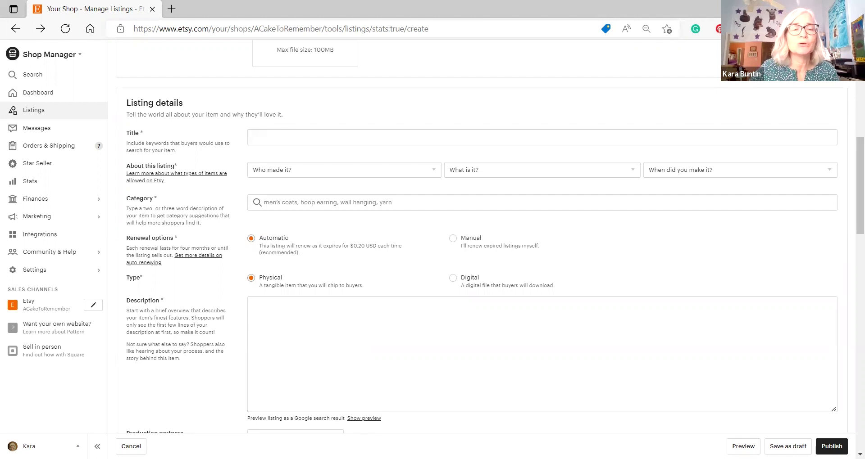
Search the Category field for 'gift box' to see suggested categories.
{"action": "left_click", "coordinate": [270, 202]}
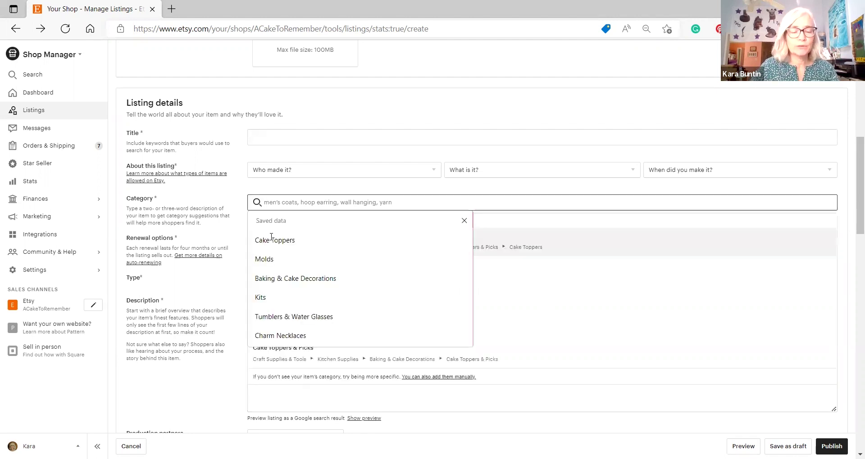
{"action": "type", "text": "gift"}
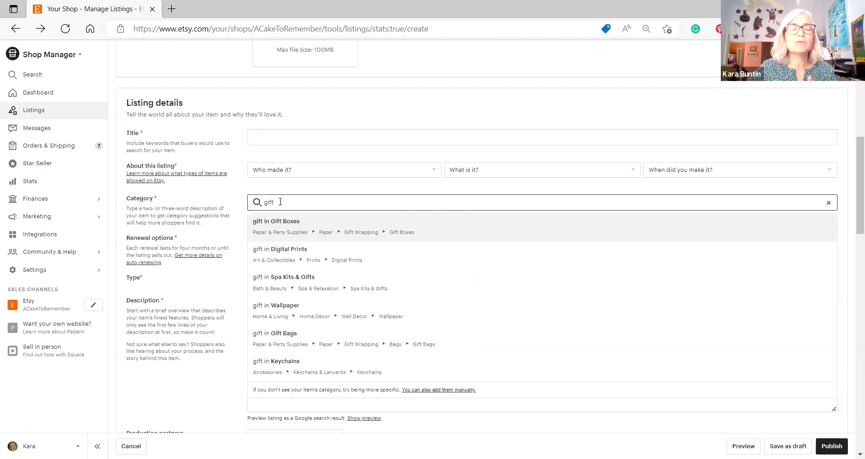
{"action": "type", "text": " box"}
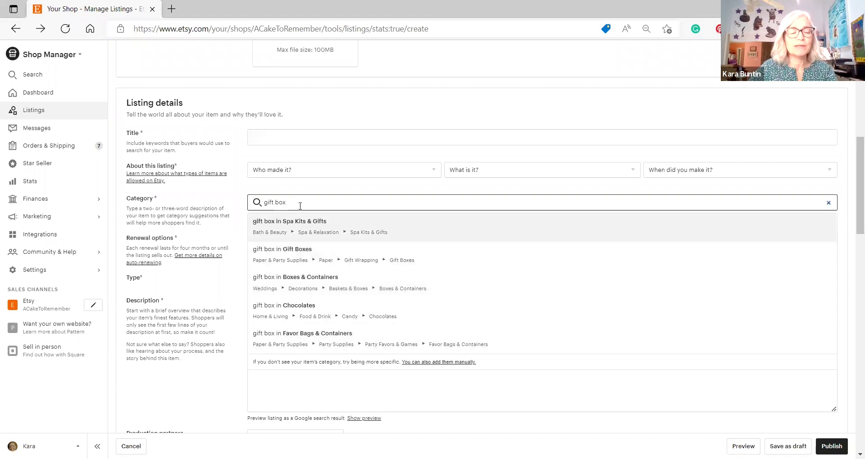
Extend the search to 'gift boxes' and pick the Spa Kits & Gifts suggestion.
{"action": "type", "text": "es"}
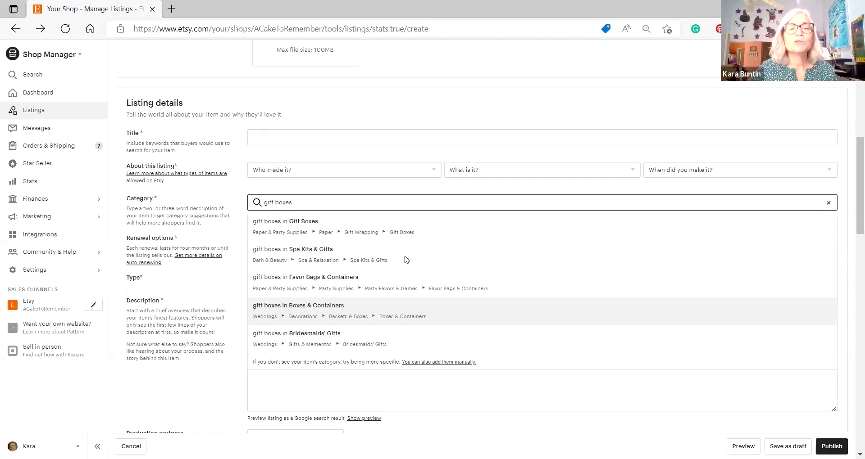
{"action": "left_click", "coordinate": [382, 261]}
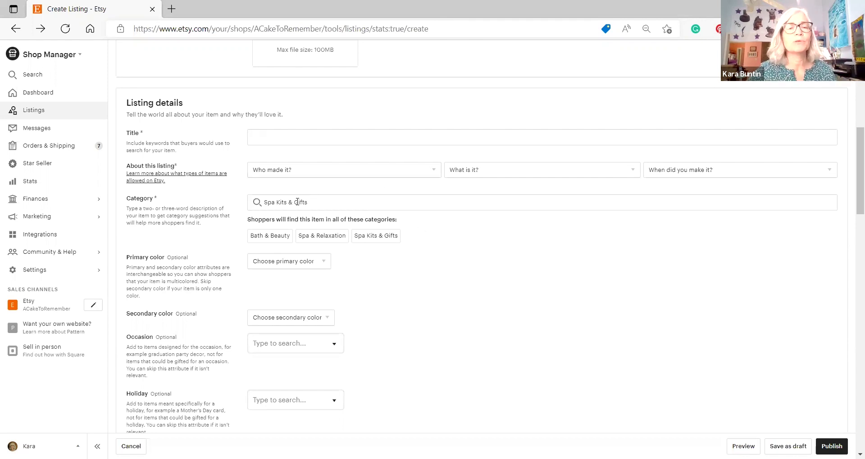
Replace the Spa Kits & Gifts category text with a 'cake decoration' search.
{"action": "left_click_drag", "start_coordinate": [315, 202], "coordinate": [220, 217]}
{"action": "type", "text": "cake decoration"}
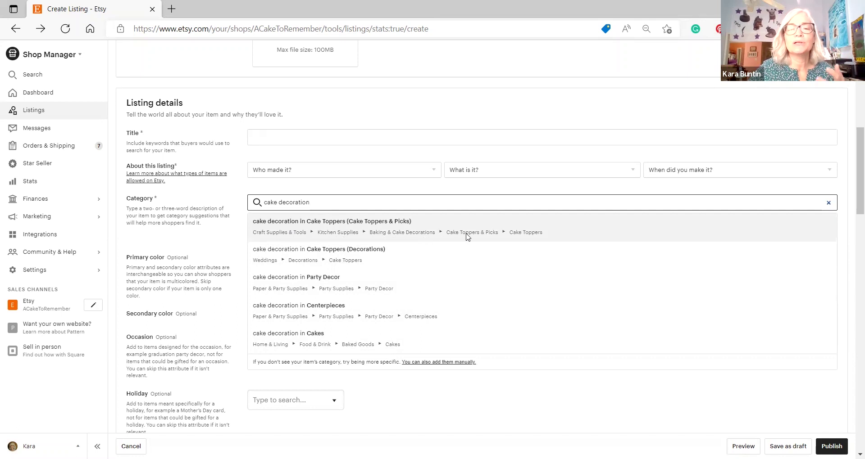
Choose the 'cake decoration in Cake Toppers (Cake Toppers & Picks)' suggestion as the category.
{"action": "left_click", "coordinate": [326, 229]}
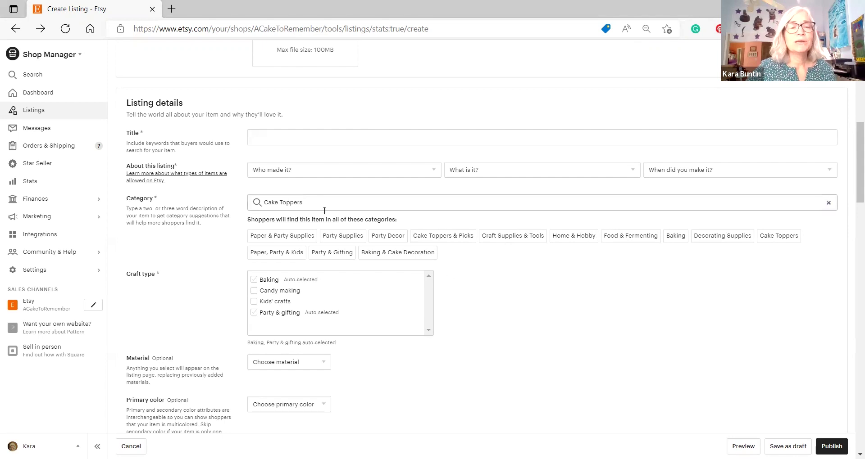
Clear the Cake Toppers category from the Category field.
{"action": "left_click_drag", "start_coordinate": [323, 207], "coordinate": [173, 217]}
{"action": "key", "text": "BackSpace"}
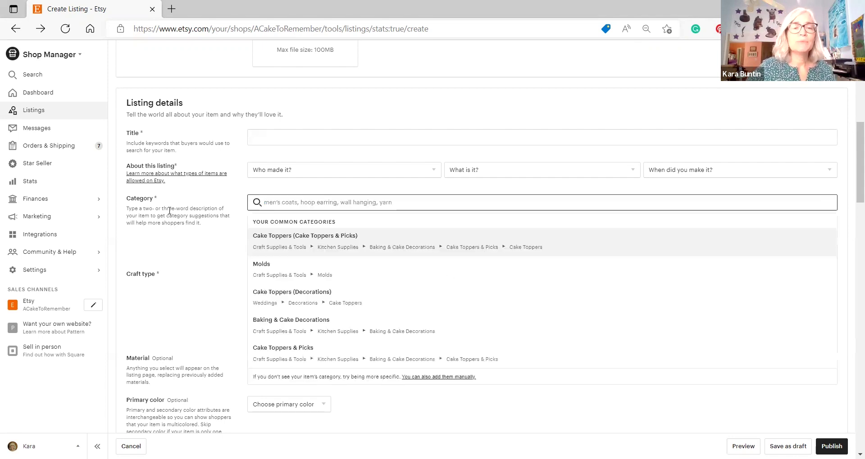
{"action": "scroll", "coordinate": [252, 311], "scroll_direction": "down", "scroll_amount": 3}
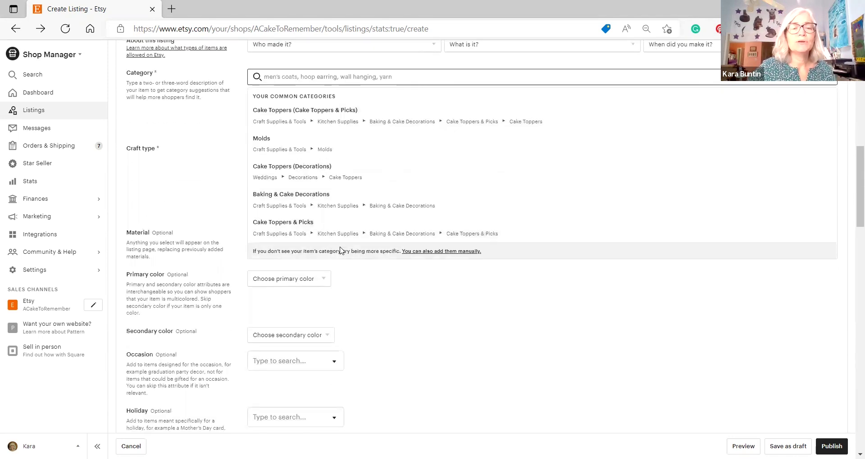
Manually add Craft Supplies & Tools › Kitchen Supplies › Baking & Cake Decorations › Cake Toppers & Picks › Cake Toppers, then save.
{"action": "left_click", "coordinate": [427, 252]}
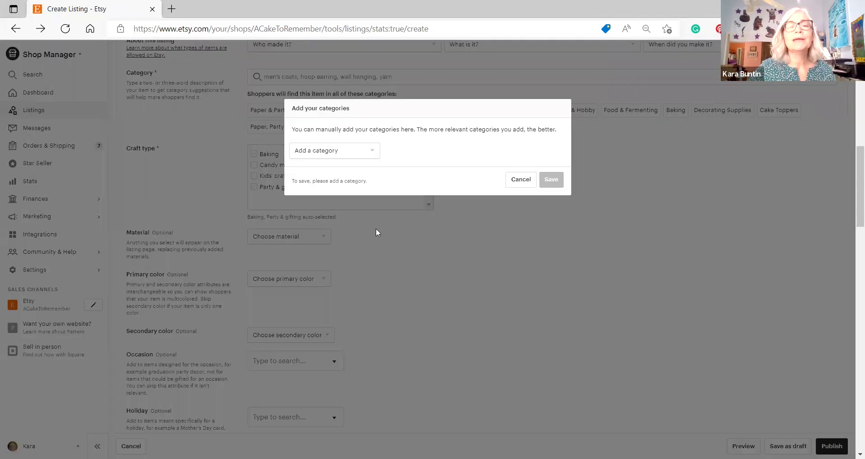
{"action": "left_click", "coordinate": [375, 153]}
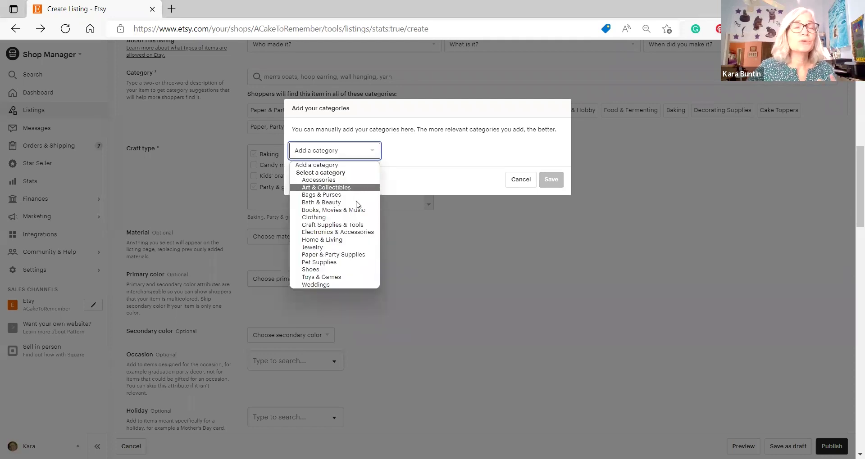
{"action": "left_click", "coordinate": [326, 225]}
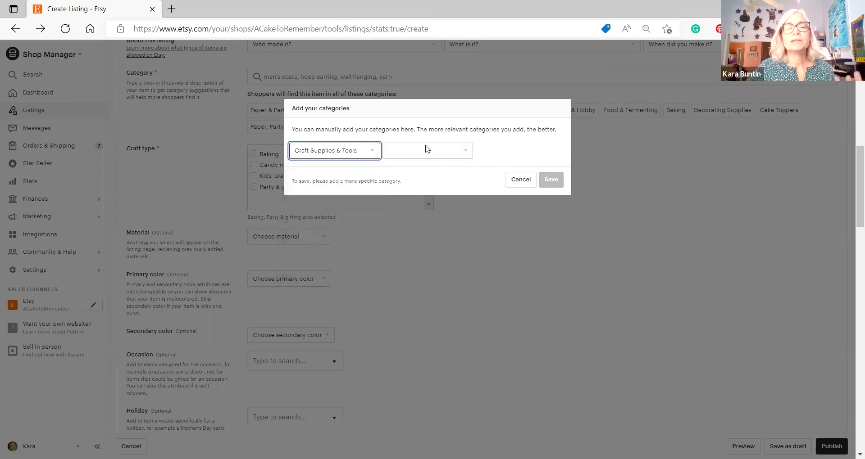
{"action": "left_click", "coordinate": [426, 151]}
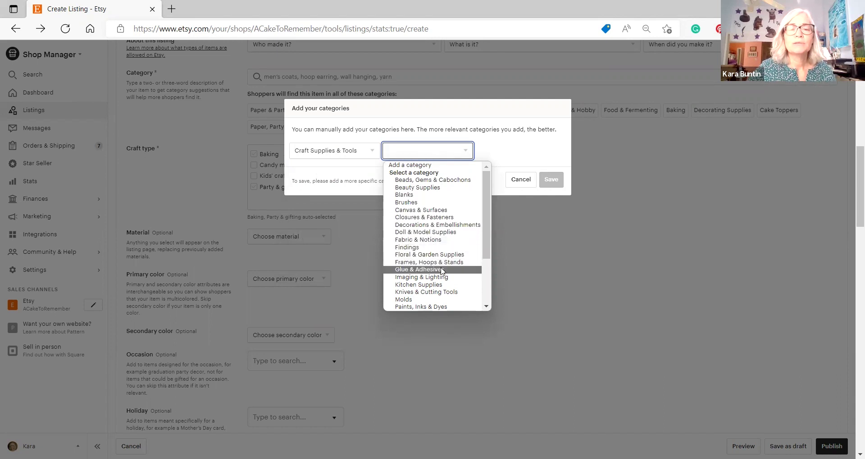
{"action": "left_click", "coordinate": [448, 285]}
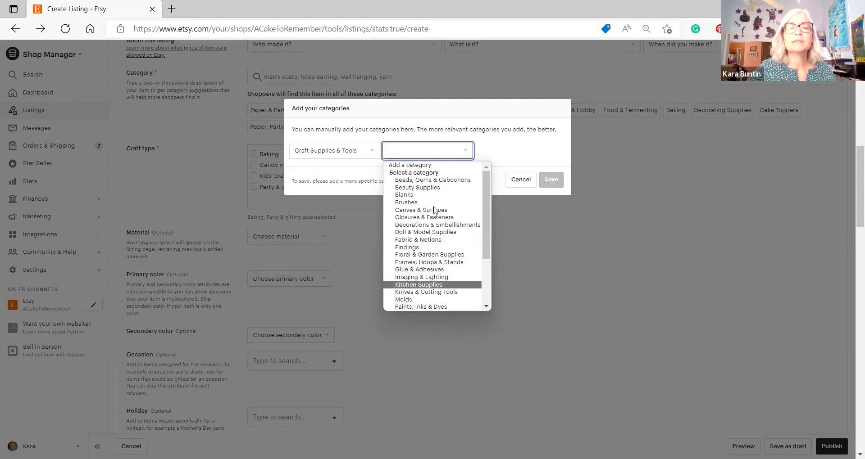
{"action": "left_click", "coordinate": [512, 156]}
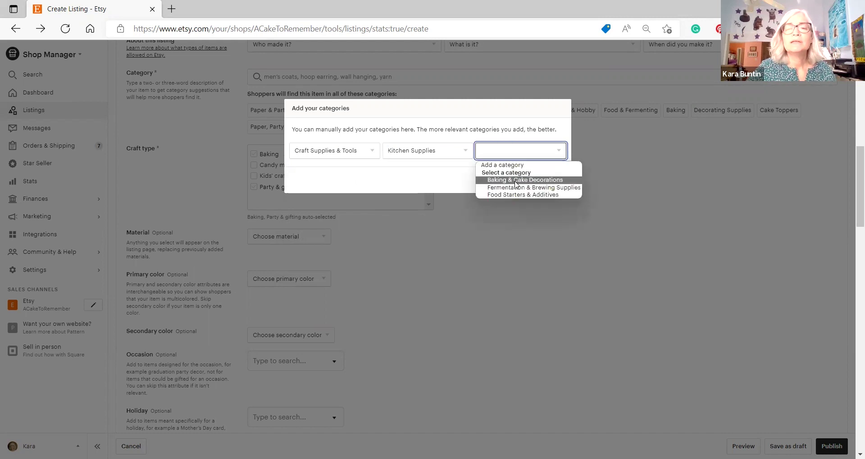
{"action": "left_click", "coordinate": [513, 182]}
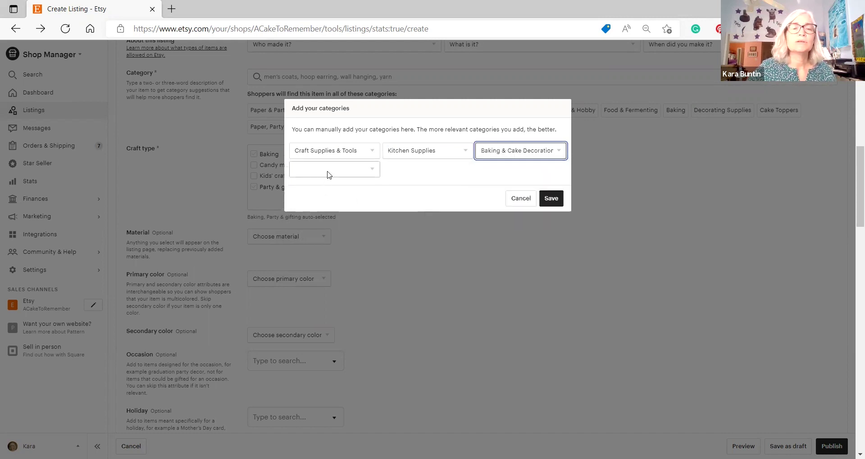
{"action": "left_click", "coordinate": [326, 171]}
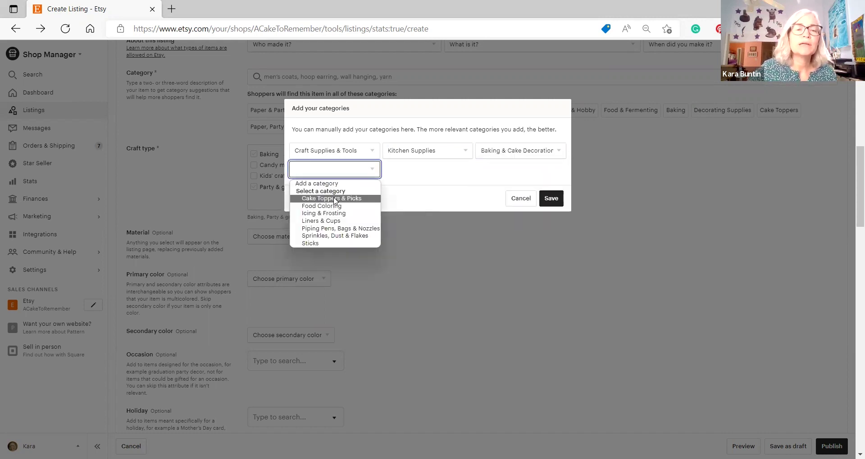
{"action": "left_click", "coordinate": [335, 199]}
{"action": "left_click", "coordinate": [421, 171]}
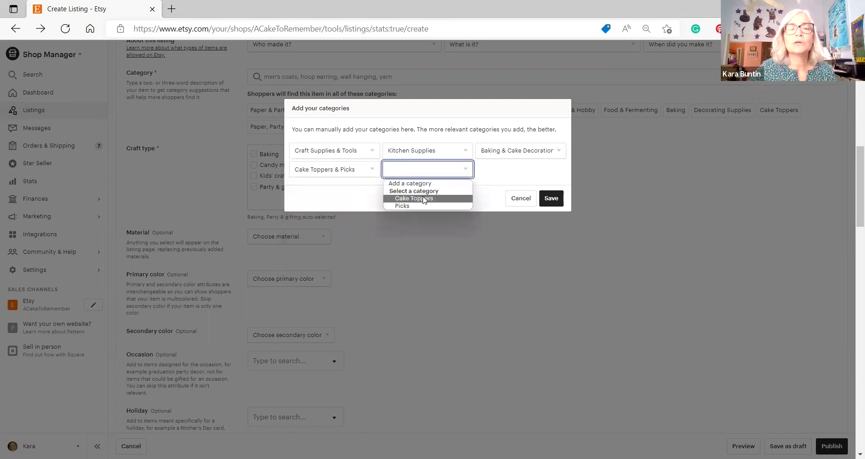
{"action": "left_click", "coordinate": [424, 199]}
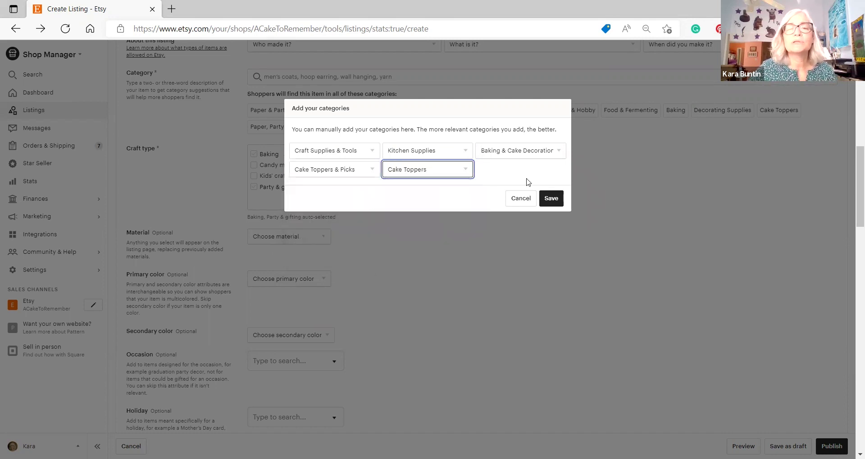
{"action": "left_click", "coordinate": [551, 201]}
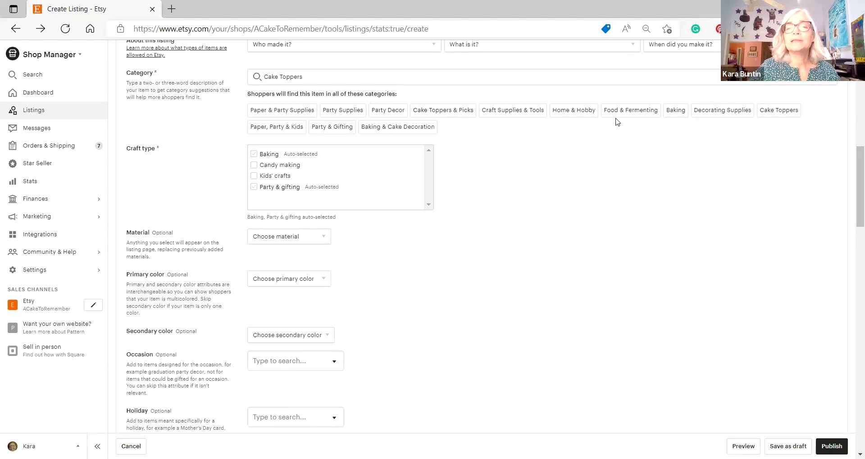
Tick the Candy making and Kids' crafts checkboxes under Craft type.
{"action": "scroll", "coordinate": [570, 191], "scroll_direction": "up", "scroll_amount": 2}
{"action": "scroll", "coordinate": [570, 189], "scroll_direction": "up", "scroll_amount": 3}
{"action": "scroll", "coordinate": [575, 226], "scroll_direction": "down", "scroll_amount": 2}
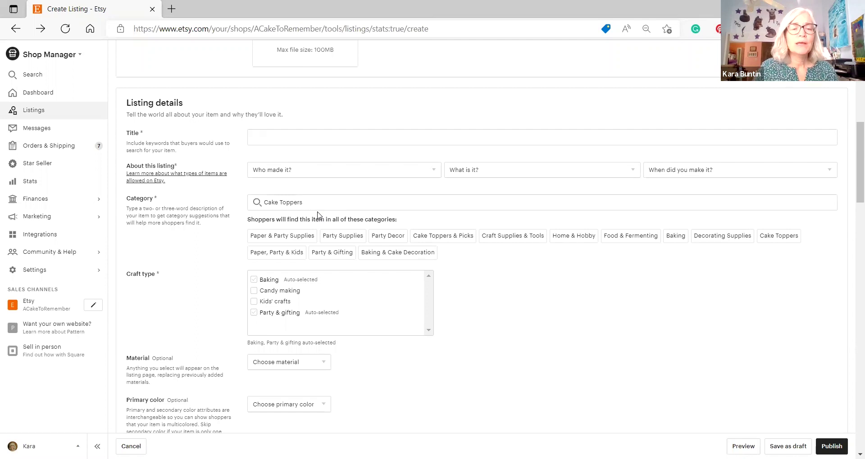
{"action": "left_click", "coordinate": [254, 291]}
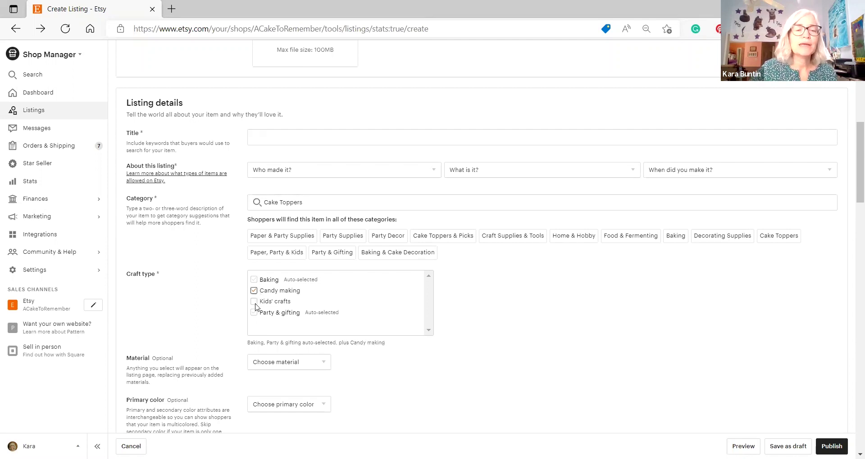
{"action": "left_click", "coordinate": [255, 302]}
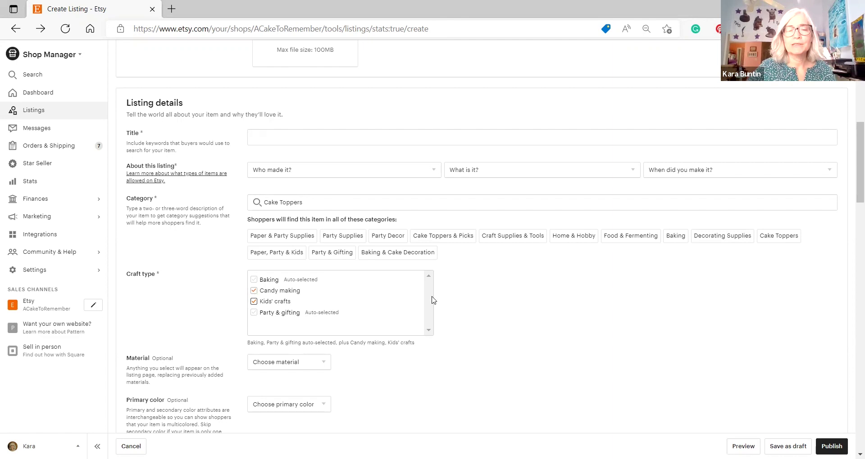
Replace the Cake Toppers category with a 'gift boxes' search and pick the Gift Boxes suggestion.
{"action": "left_click_drag", "start_coordinate": [304, 203], "coordinate": [238, 211]}
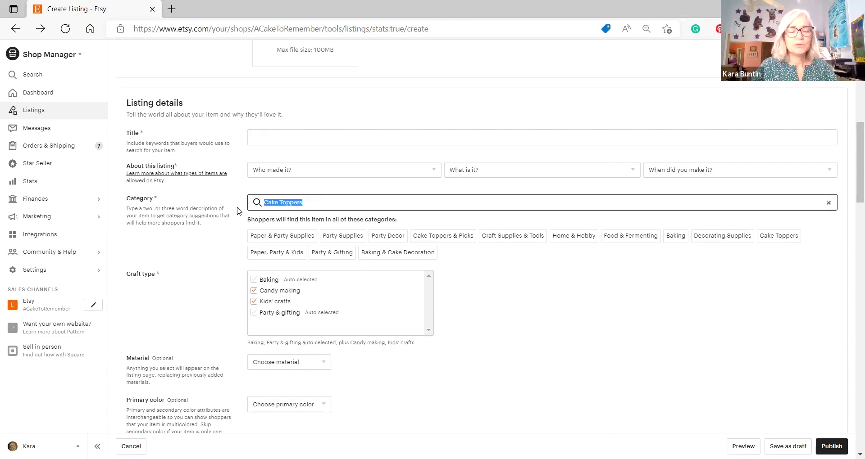
{"action": "type", "text": "gift b"}
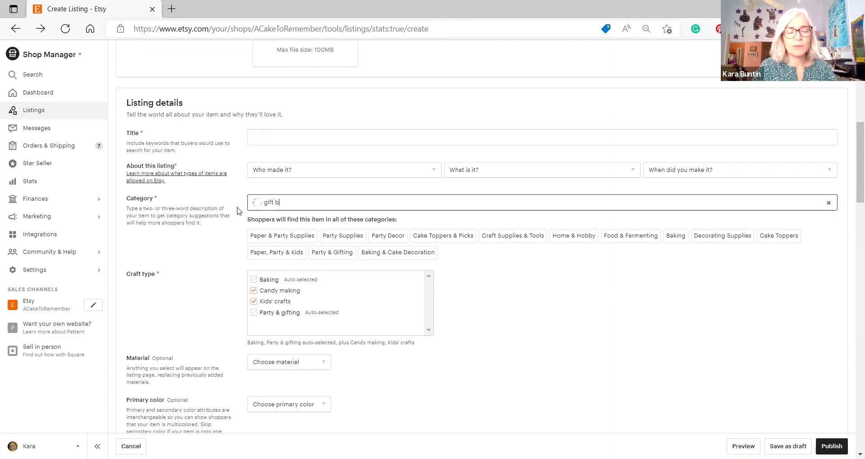
{"action": "type", "text": "oxes"}
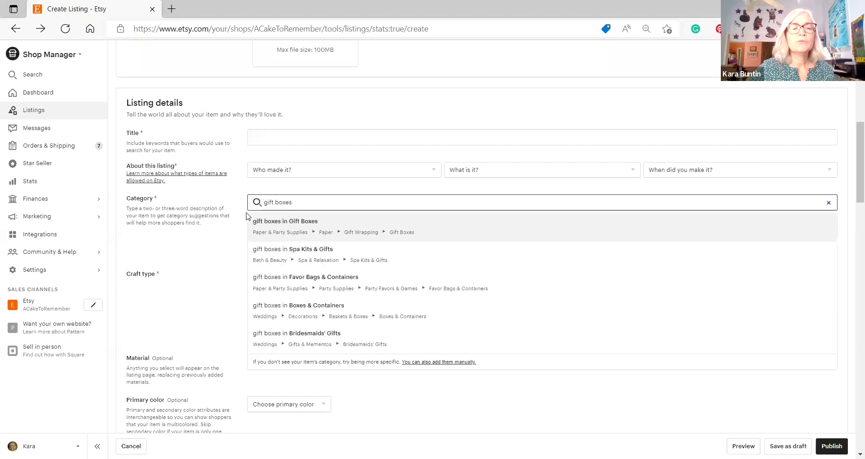
{"action": "left_click", "coordinate": [402, 235]}
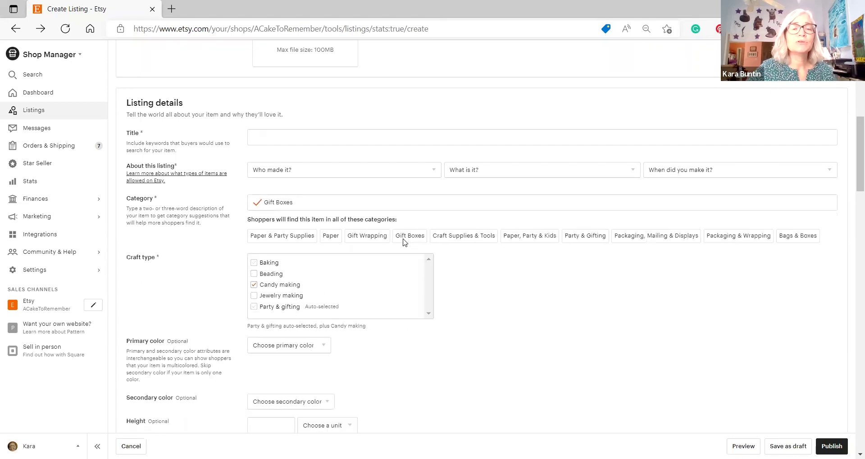